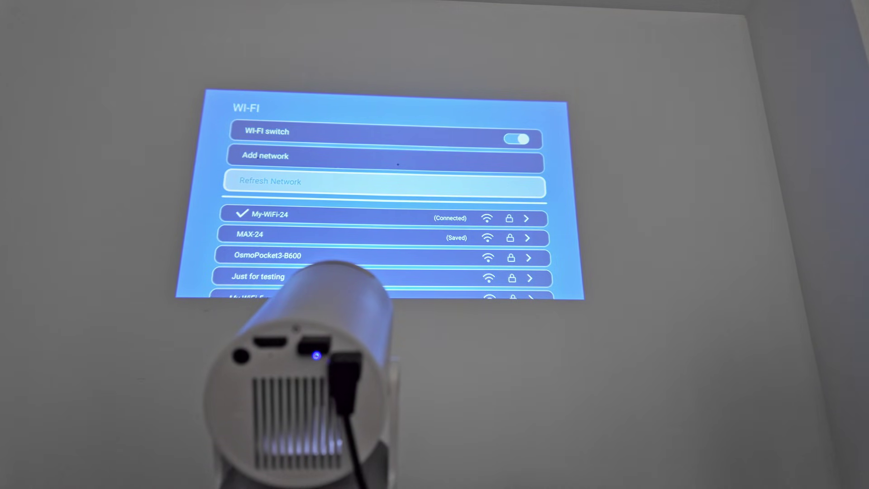
Open the saved My-WiFi-24 network's details and close them without forgetting it.
{"action": "key", "text": "Down"}
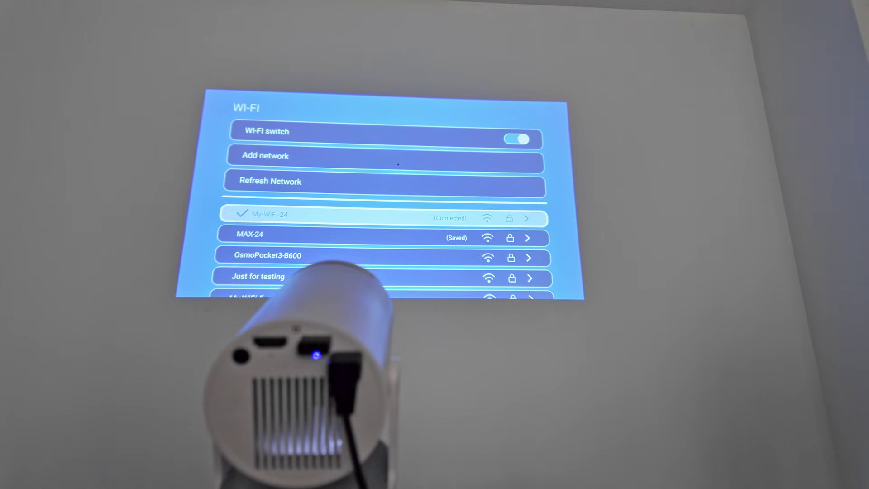
{"action": "key", "text": "Return"}
{"action": "key", "text": "Right"}
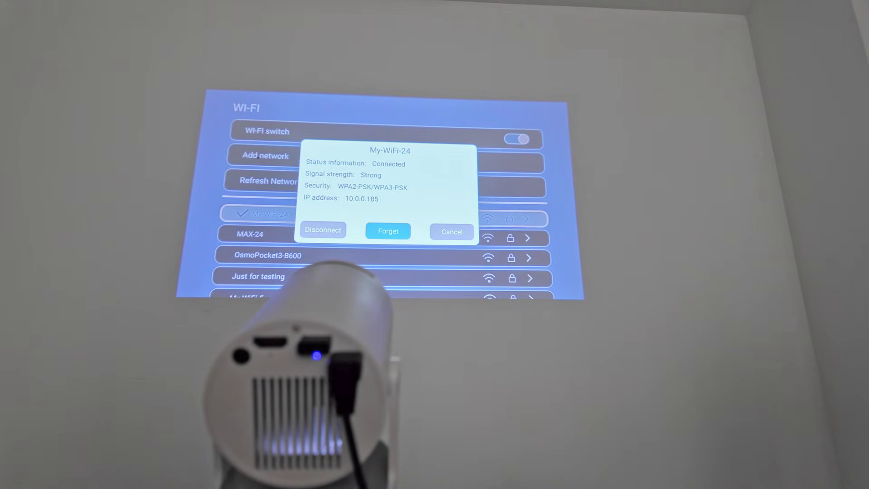
{"action": "key", "text": "Right"}
{"action": "key", "text": "Return"}
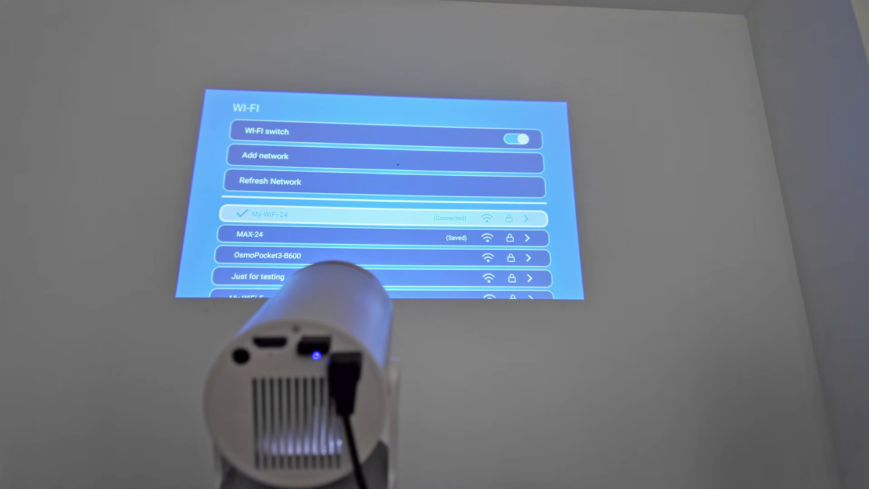
Connect the projector to the MAX-24 network and highlight its connected entry.
{"action": "key", "text": "Down"}
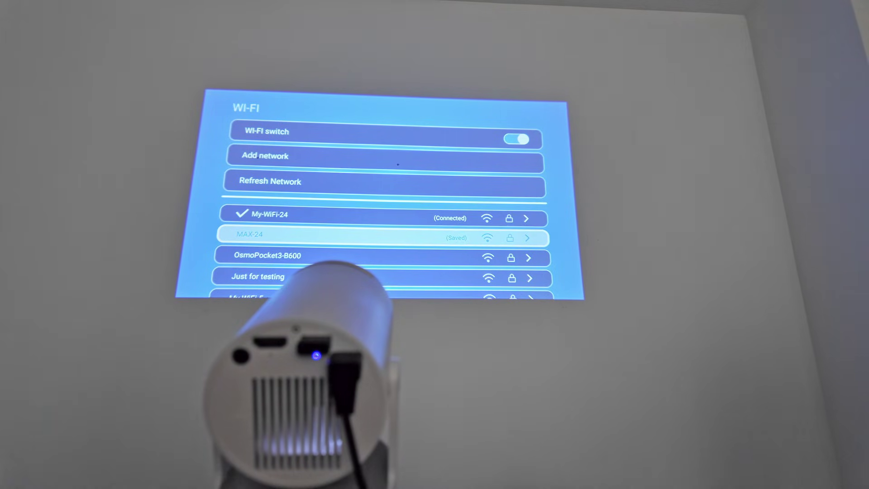
{"action": "key", "text": "Return"}
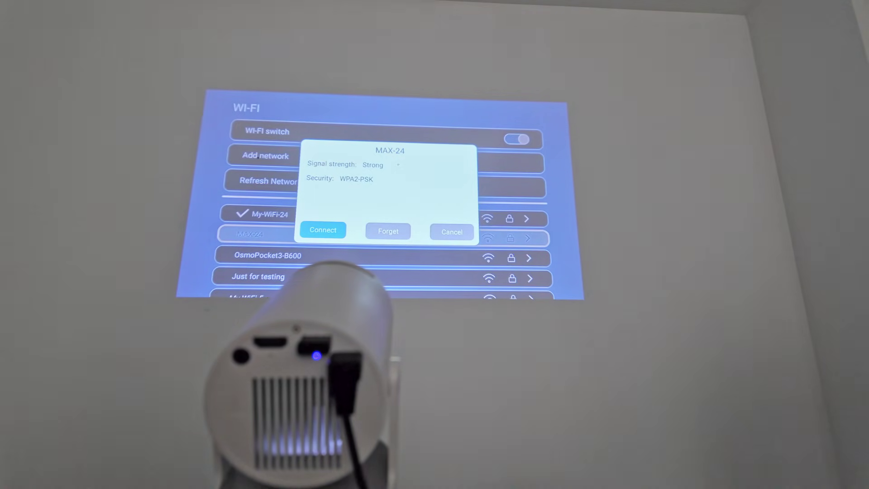
{"action": "key", "text": "Return"}
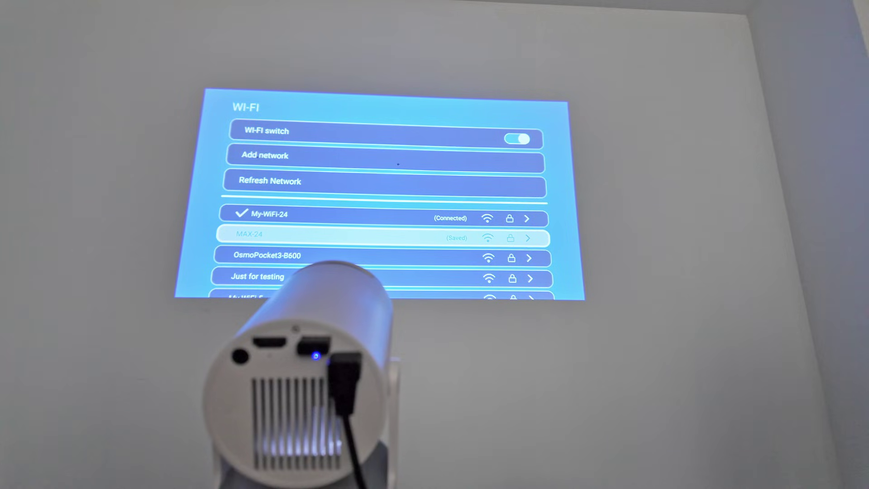
{"action": "key", "text": "Up"}
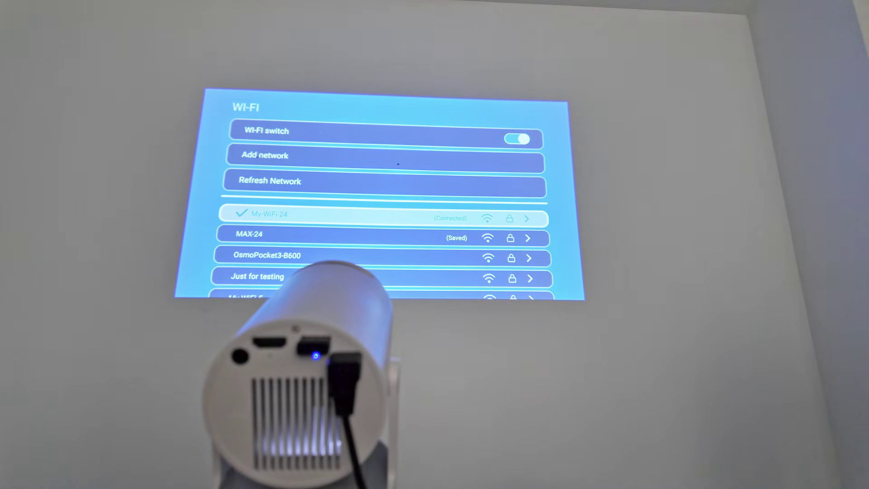
{"action": "key", "text": "Down"}
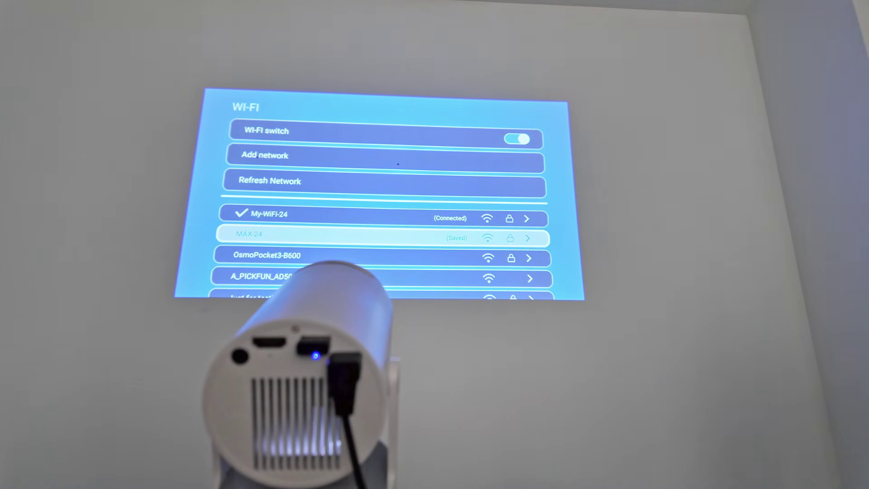
{"action": "key", "text": "Return"}
{"action": "key", "text": "Return"}
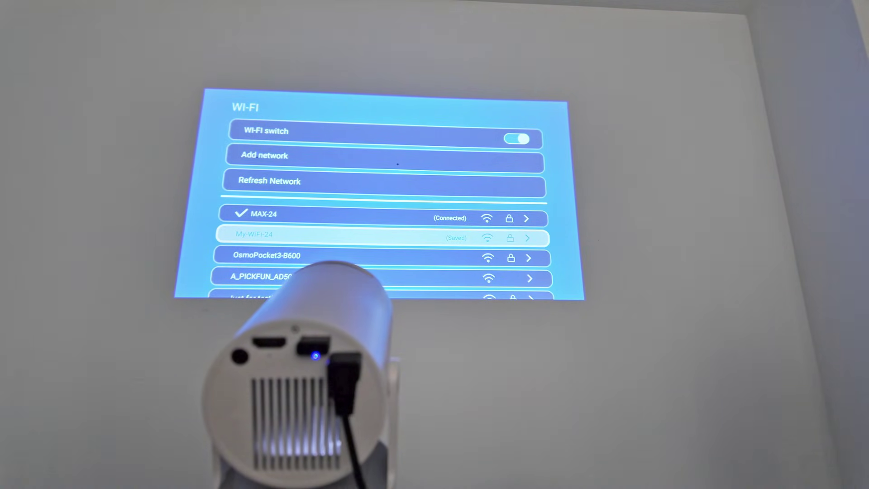
{"action": "key", "text": "Up"}
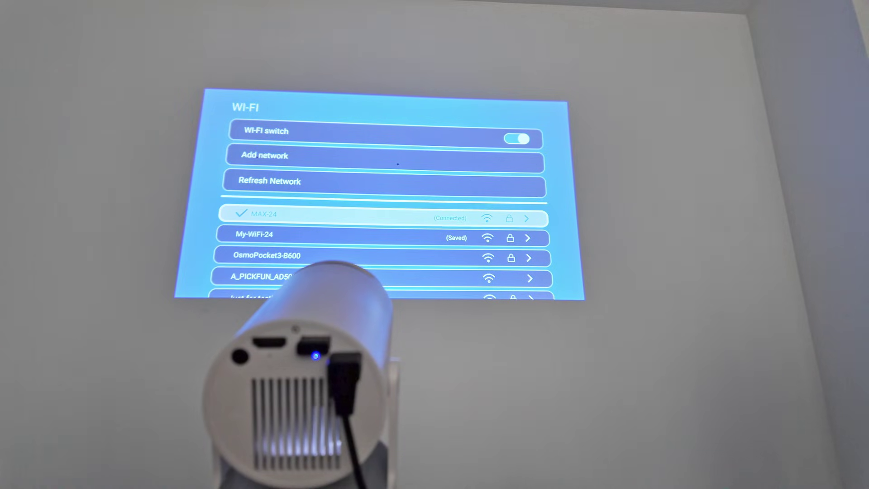
{"action": "key", "text": "Return"}
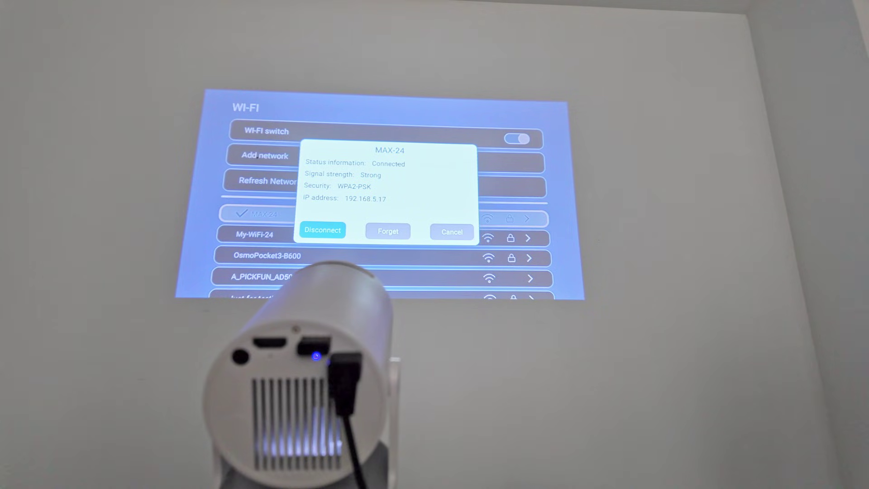
{"action": "key", "text": "Right"}
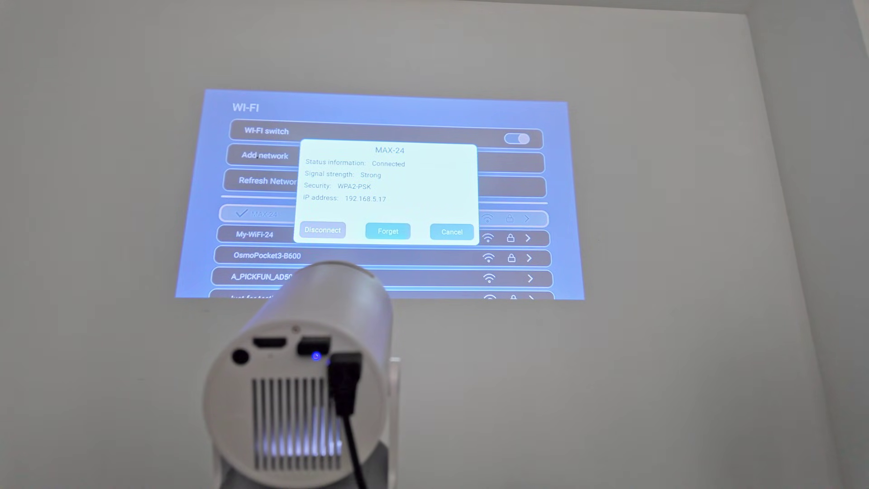
{"action": "key", "text": "Right"}
{"action": "key", "text": "Return"}
{"action": "key", "text": "Down"}
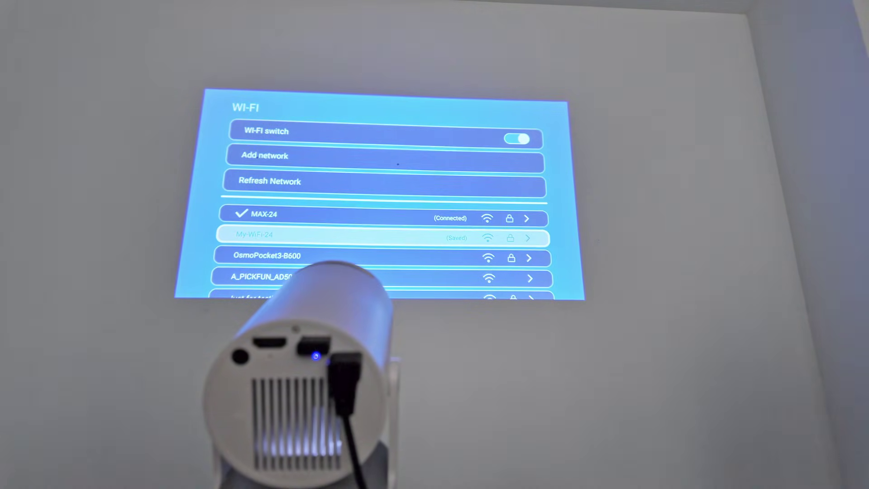
{"action": "key", "text": "Return"}
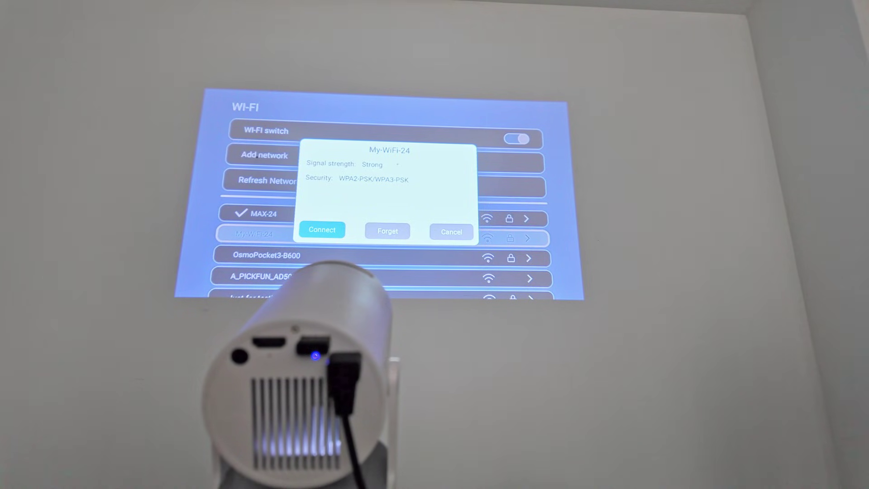
{"action": "key", "text": "Right"}
{"action": "key", "text": "Right"}
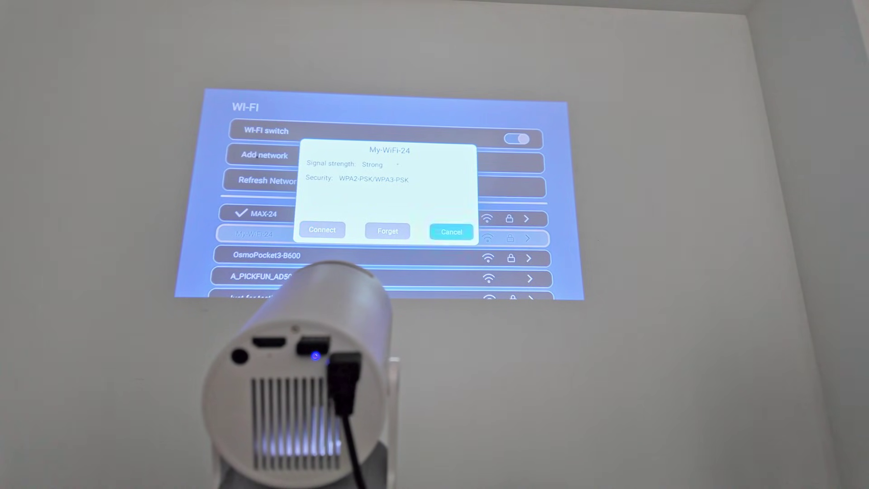
{"action": "key", "text": "Return"}
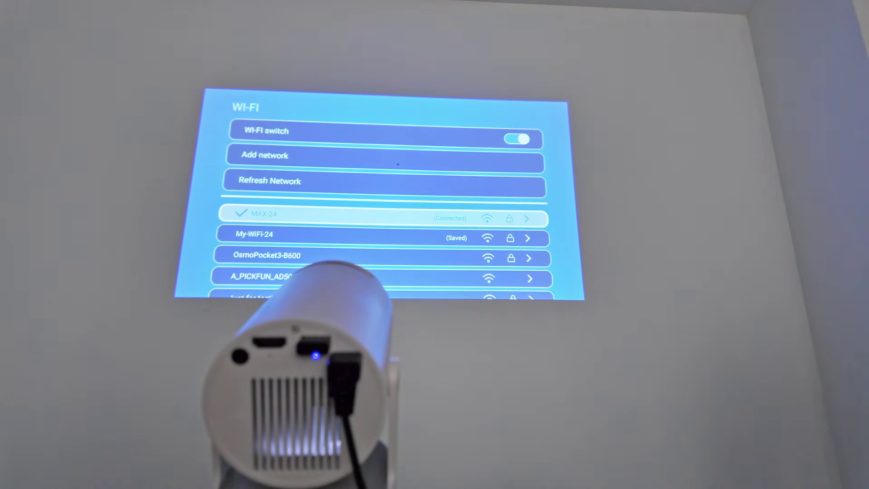
{"action": "key", "text": "Return"}
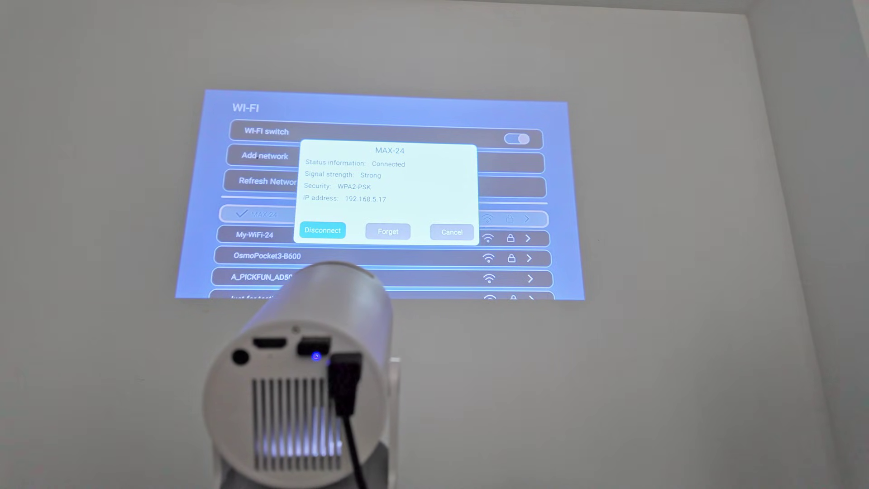
{"action": "key", "text": "Right"}
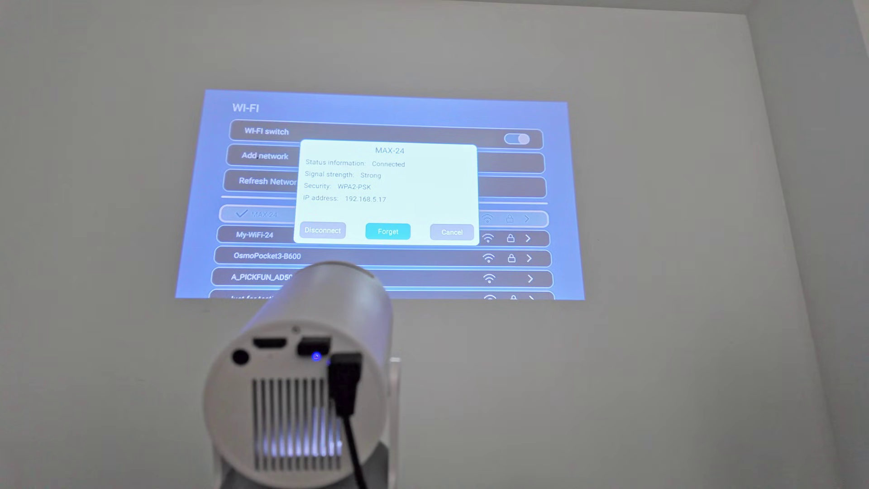
{"action": "key", "text": "Right"}
{"action": "key", "text": "Return"}
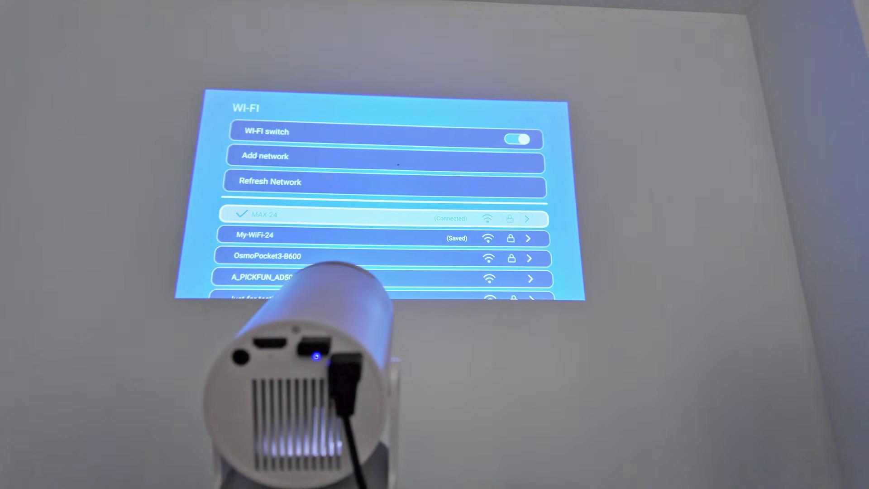